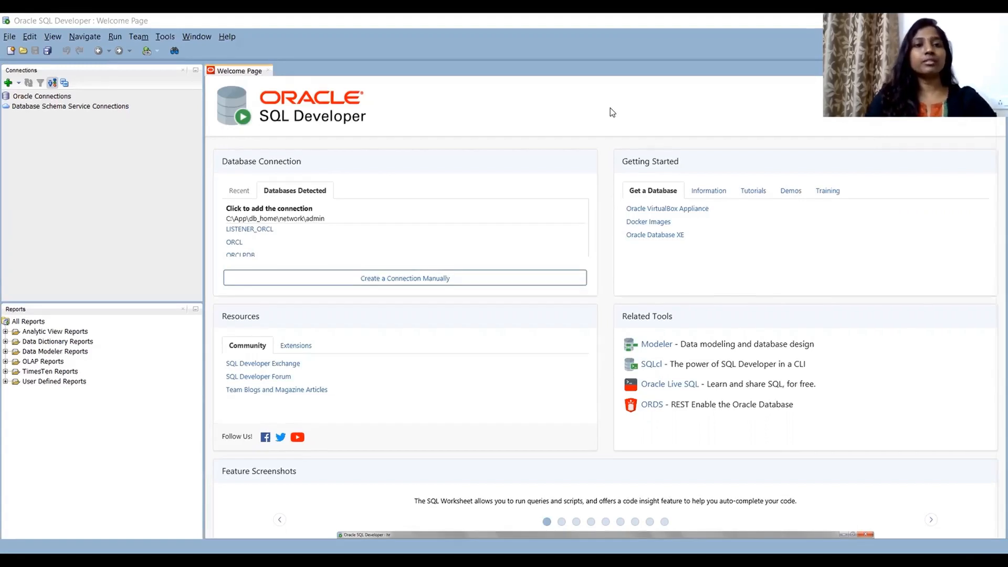
Step: Close the Welcome Page and start a new database connection named HR
click(268, 70)
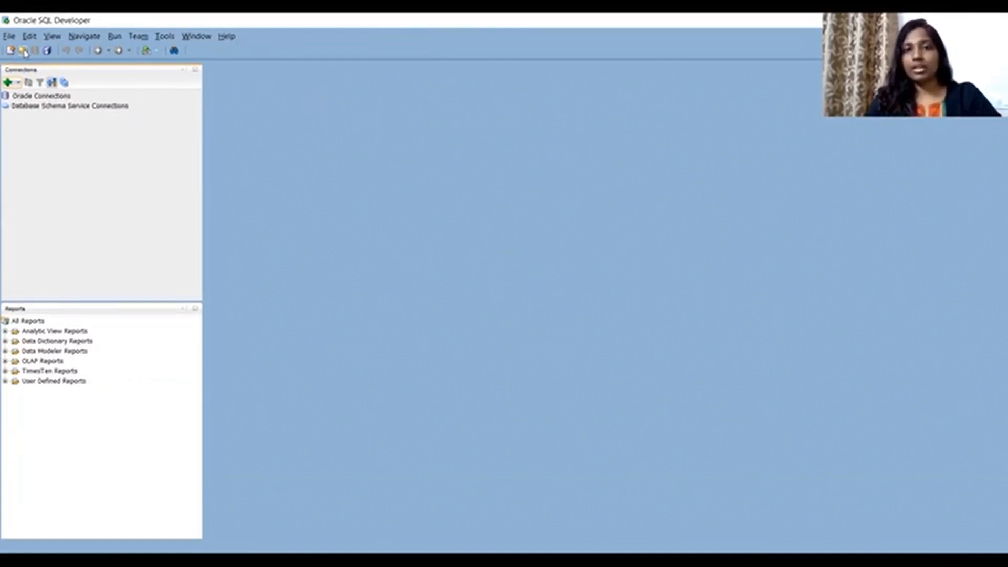
click(8, 83)
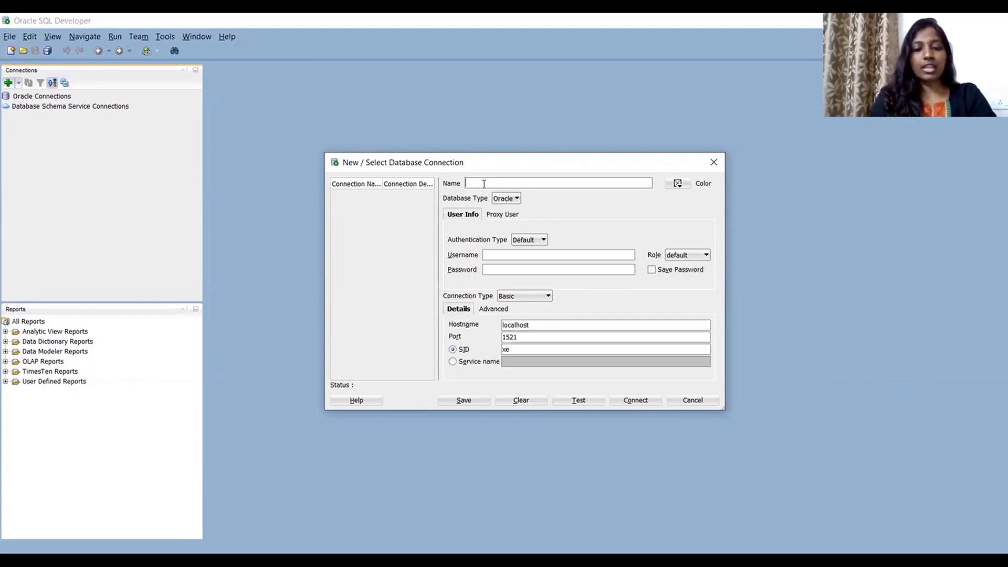
text(hr)
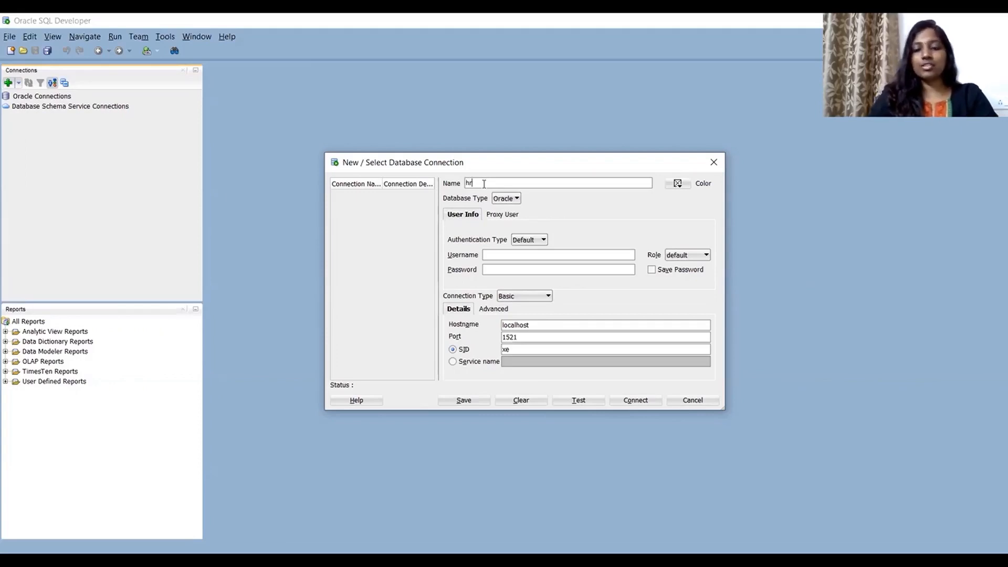
key(BackSpace)
key(BackSpace)
text(HR)
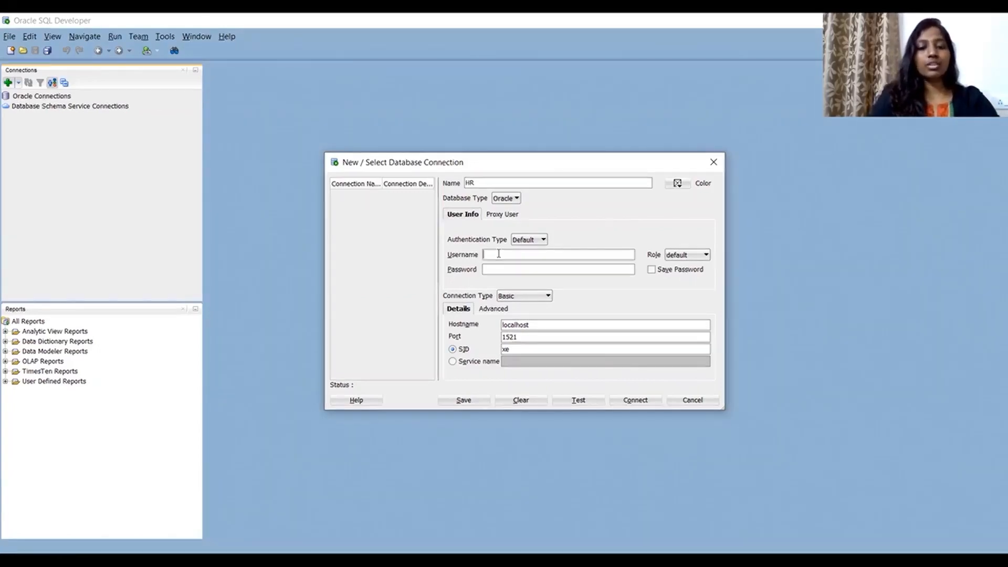
Step: Enter hr as the connection's username, fill in the account password, and have the password saved
text(hr)
click(486, 270)
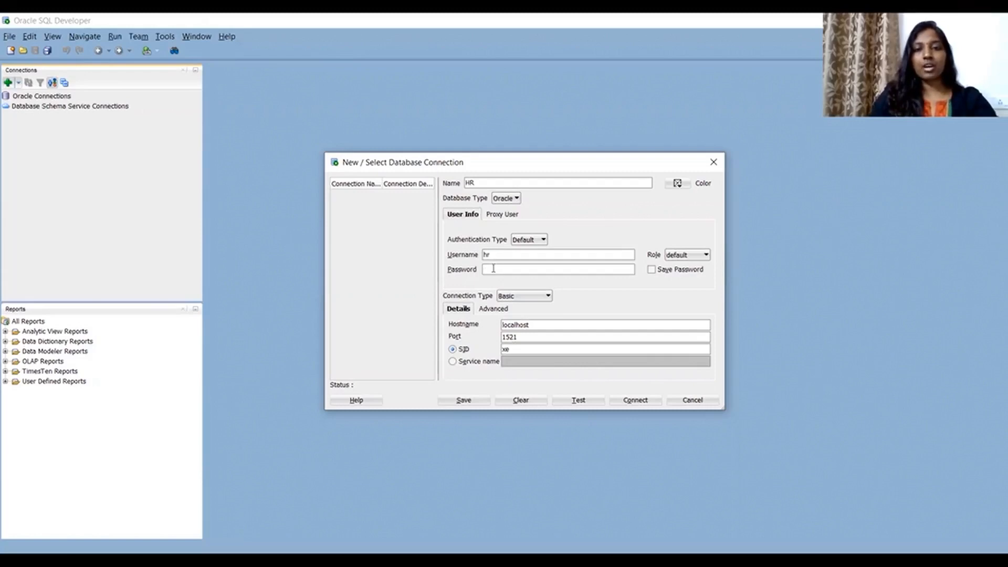
text(hr)
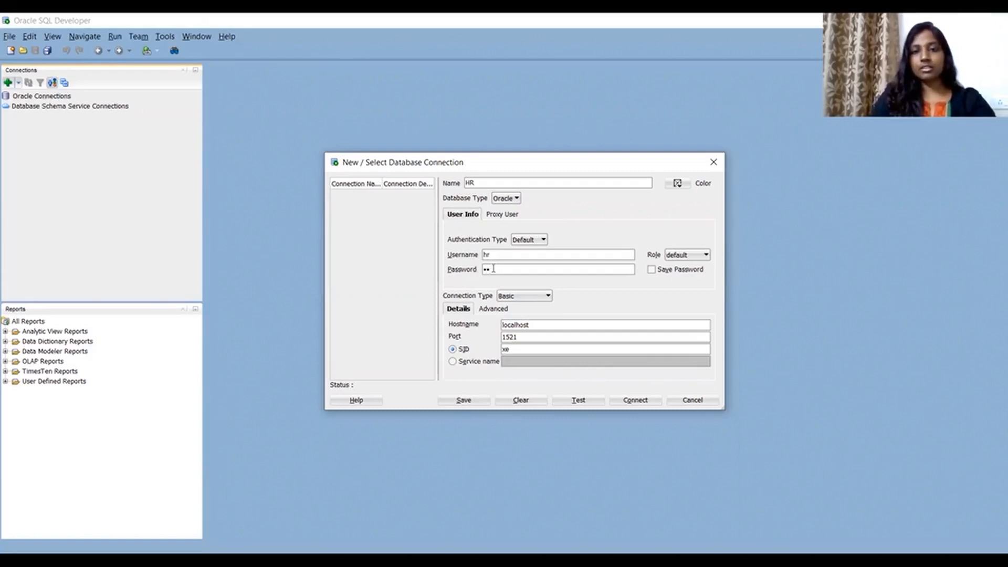
click(652, 270)
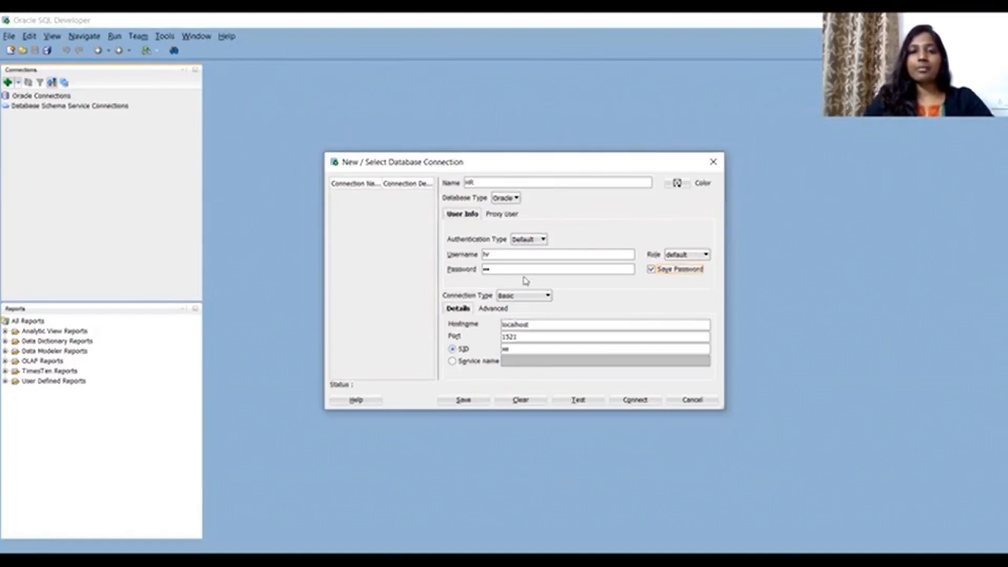
Step: Keep the connection type Basic and identify the database by the service name orclpdb instead of a SID
click(548, 295)
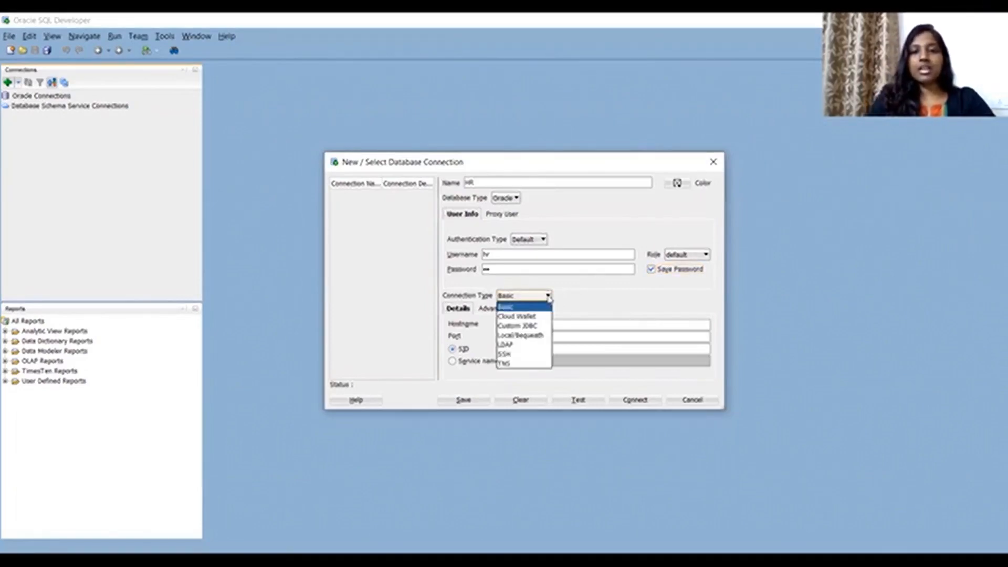
click(537, 309)
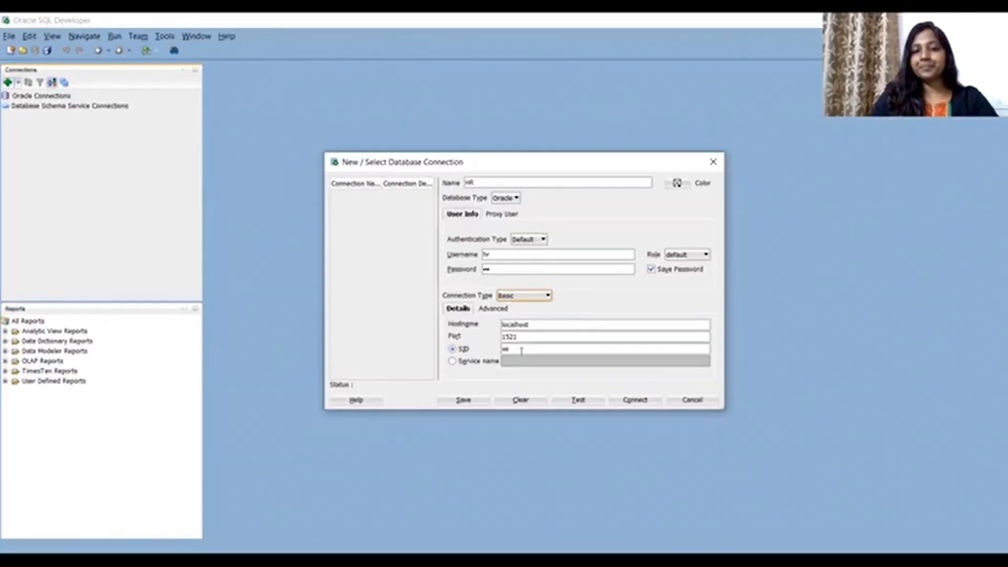
click(452, 361)
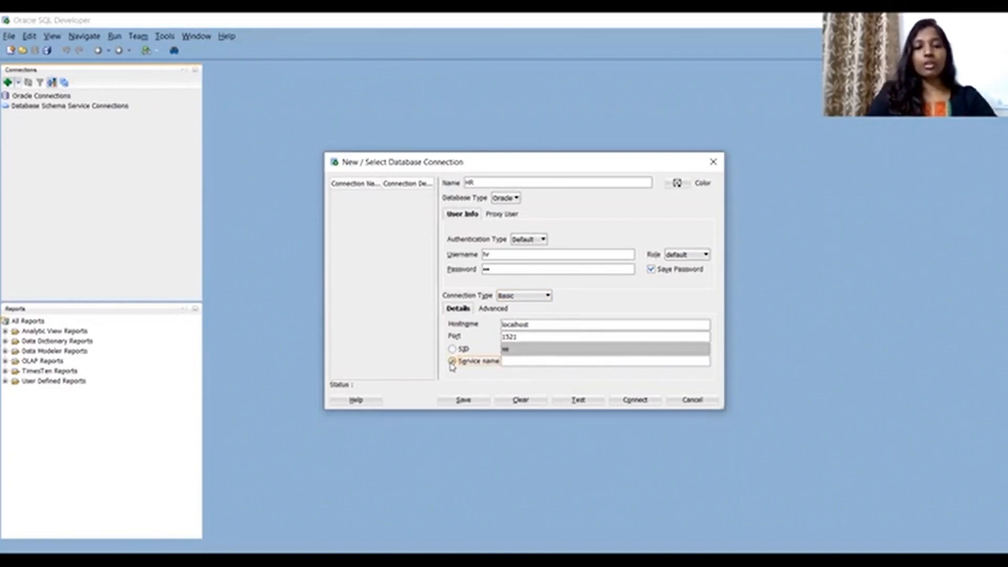
click(518, 361)
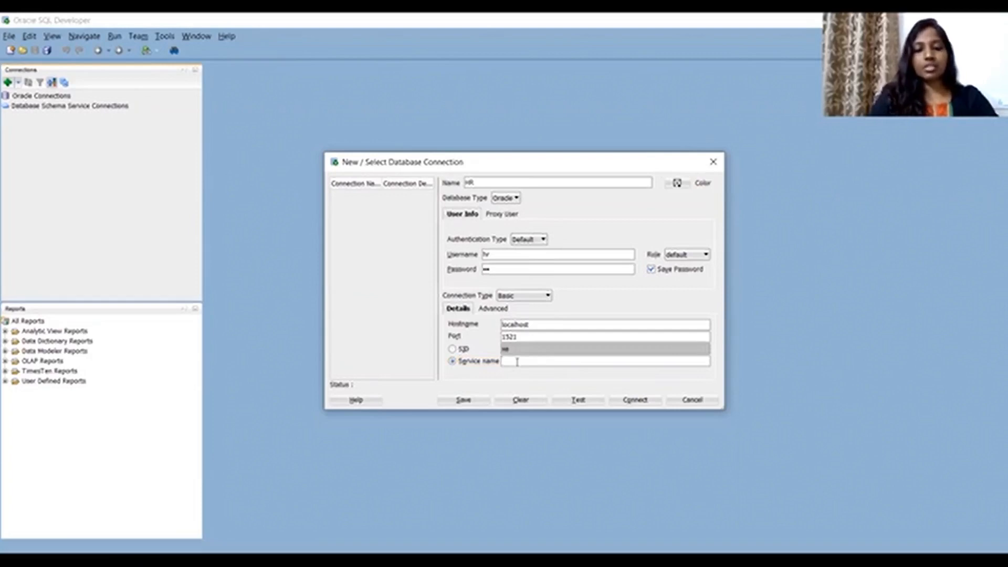
text(orcl)
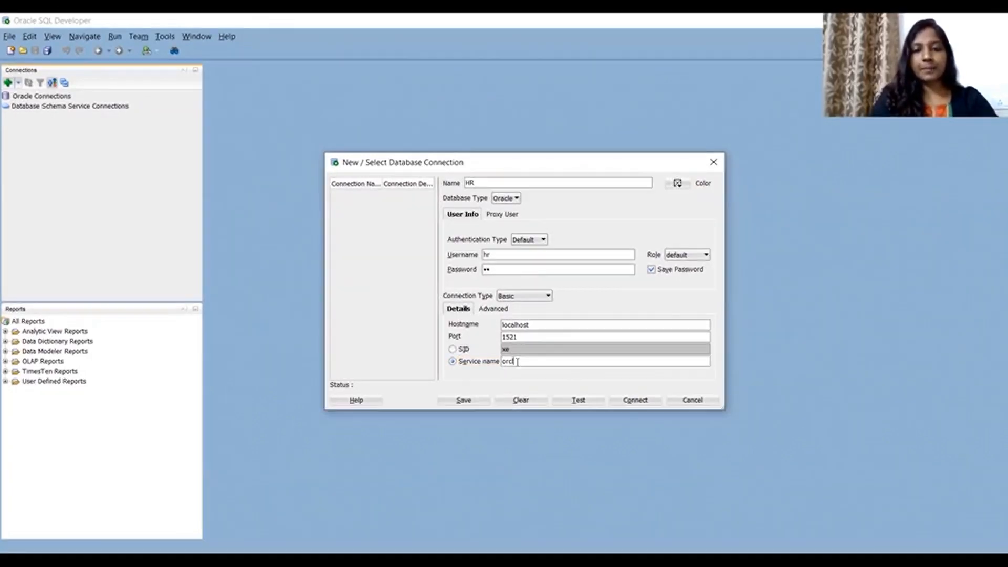
text(pdb)
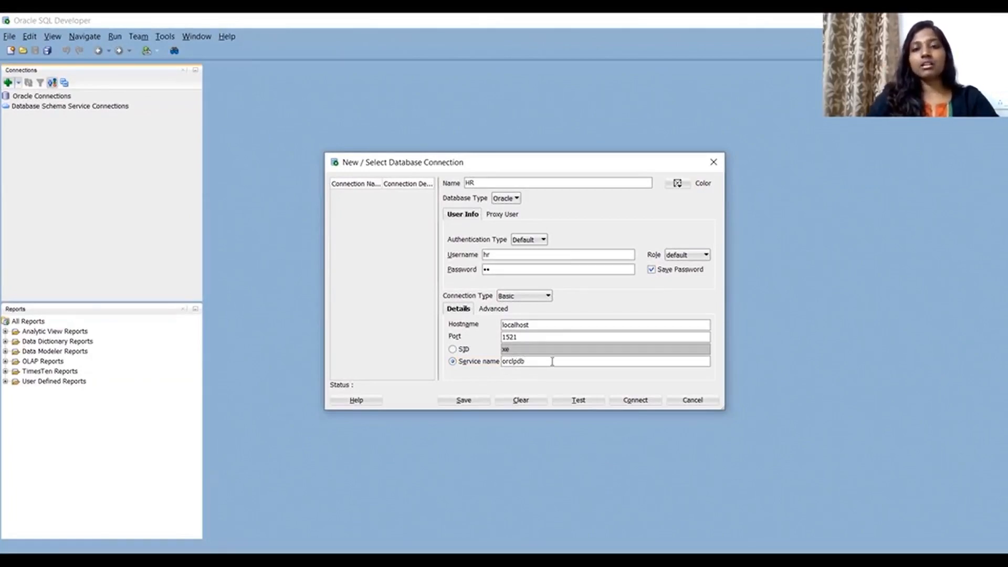
Step: Test the HR connection, save it, and connect to the database
click(585, 403)
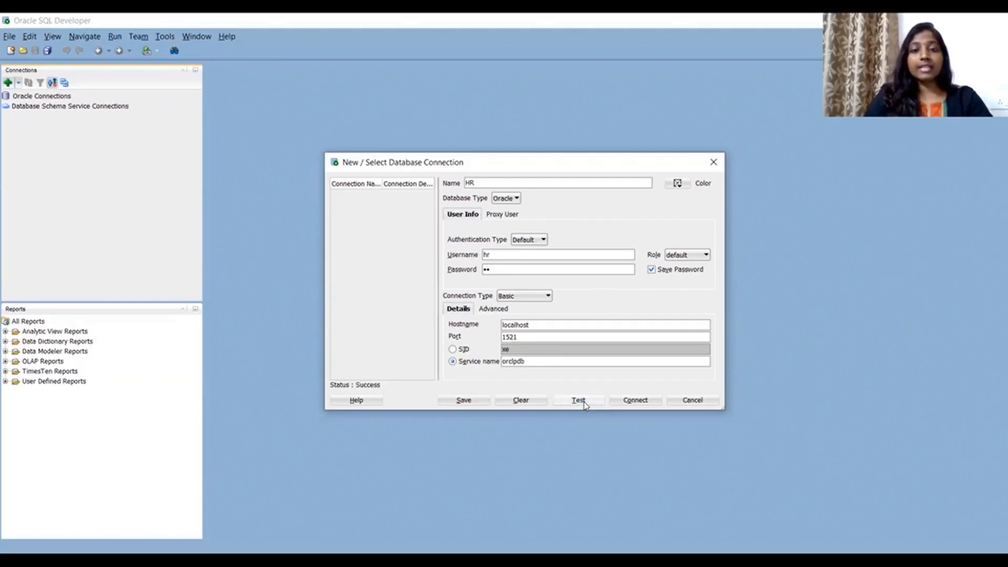
click(463, 402)
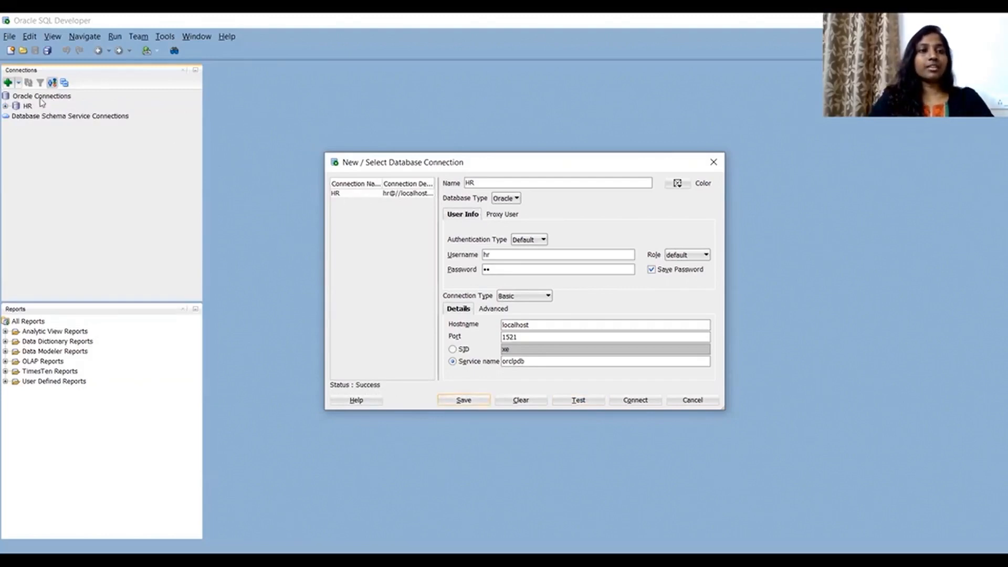
click(645, 402)
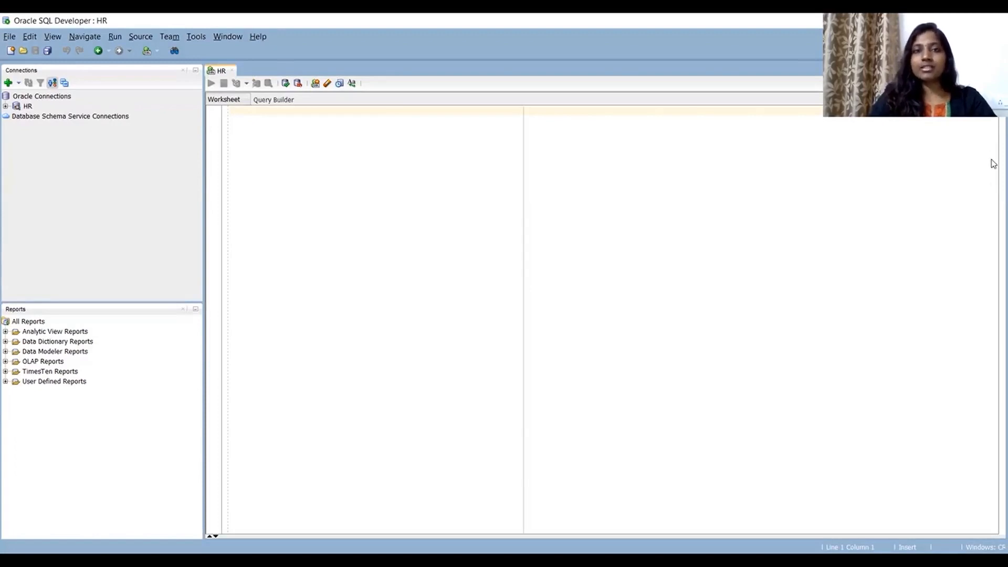
Step: Write the query "select * from departments;" in the HR worksheet, taking the table name from the completion suggestions
click(368, 112)
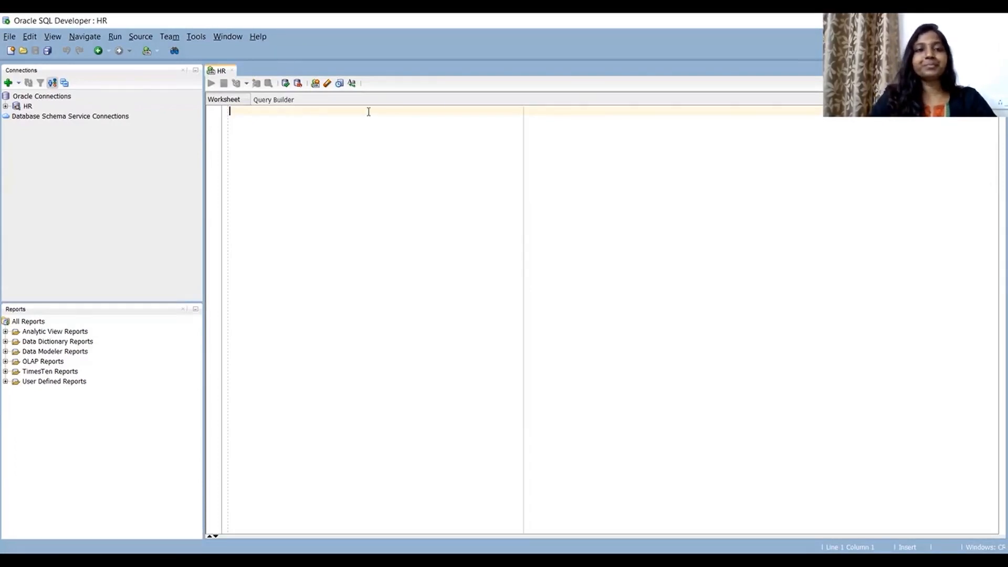
text(slec)
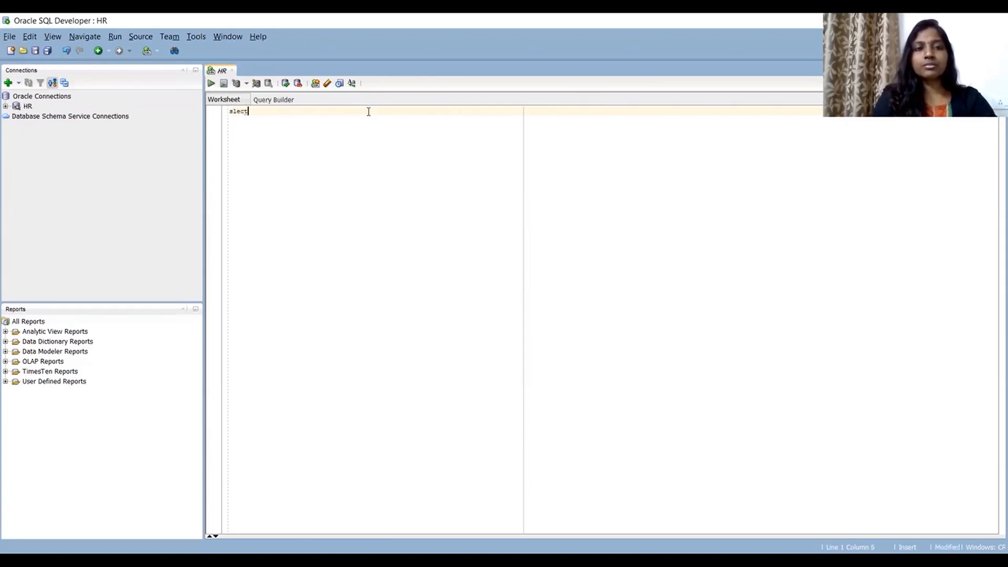
key(BackSpace)
key(BackSpace)
key(BackSpace)
text(ele)
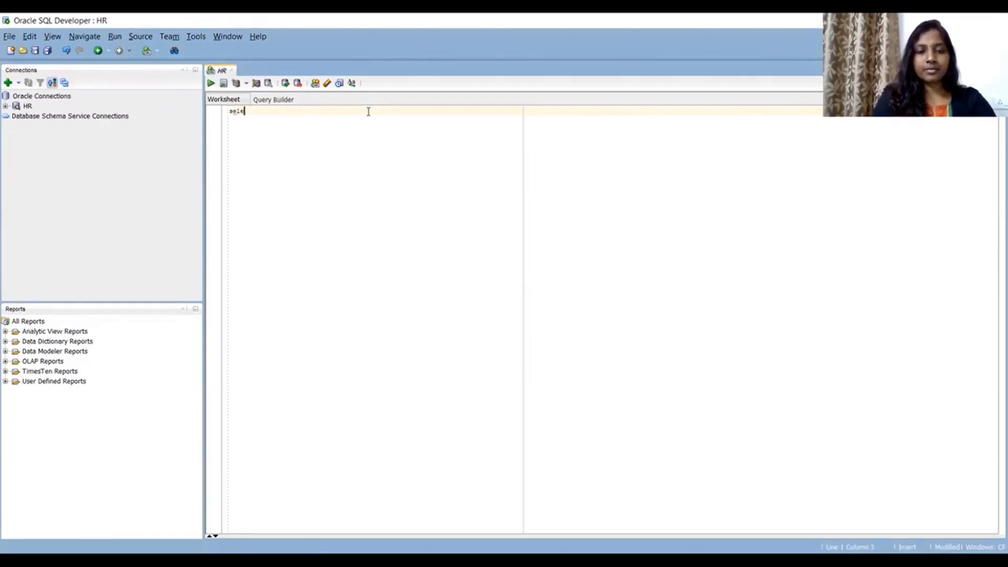
text(ct * from)
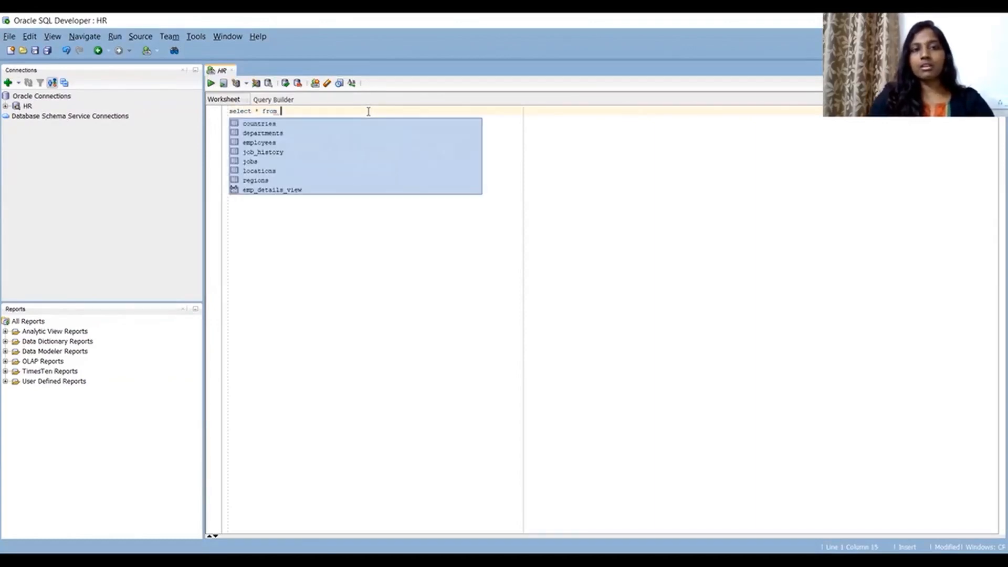
double_click(256, 132)
text(;)
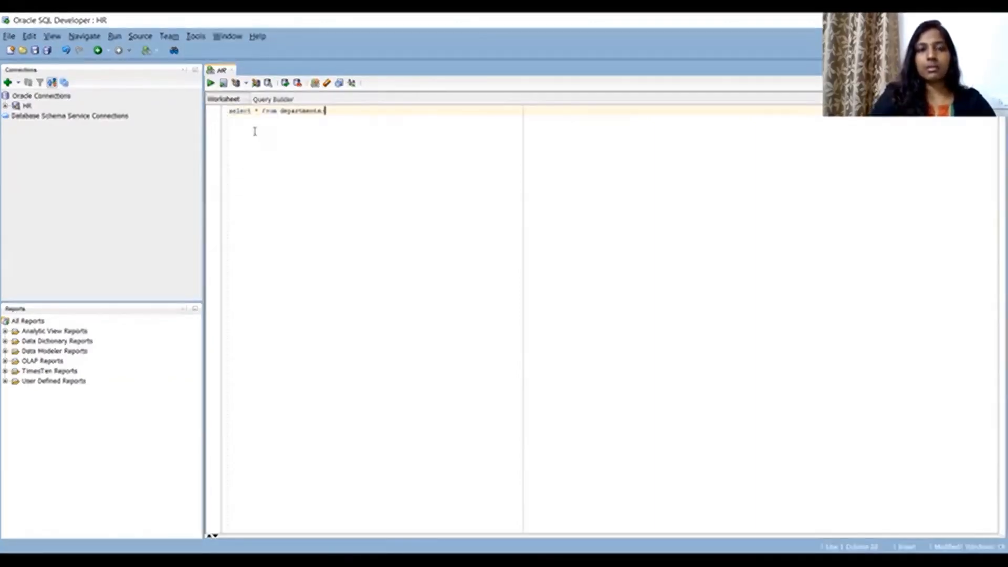
Step: Display the SQL History below the HR worksheet
click(221, 114)
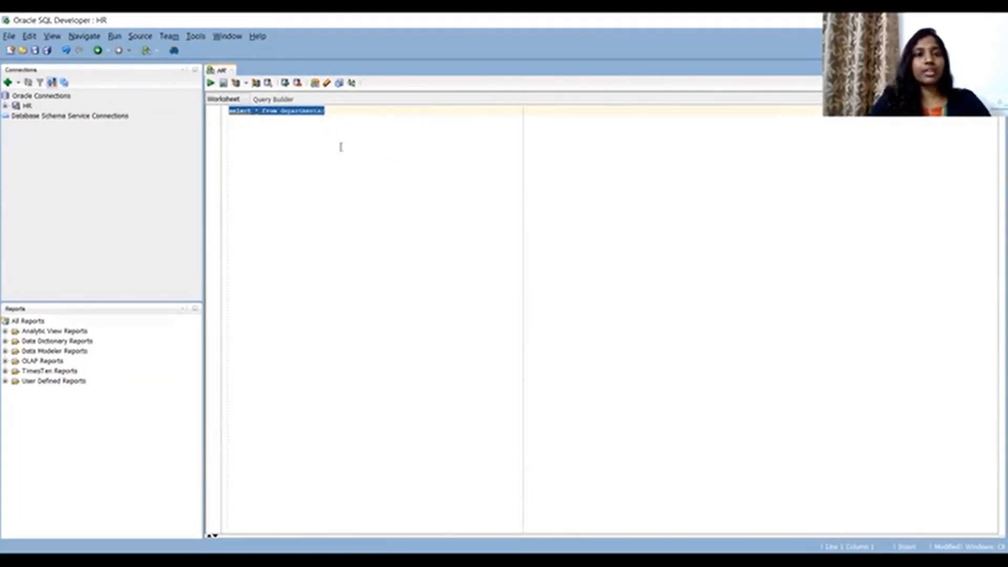
click(316, 137)
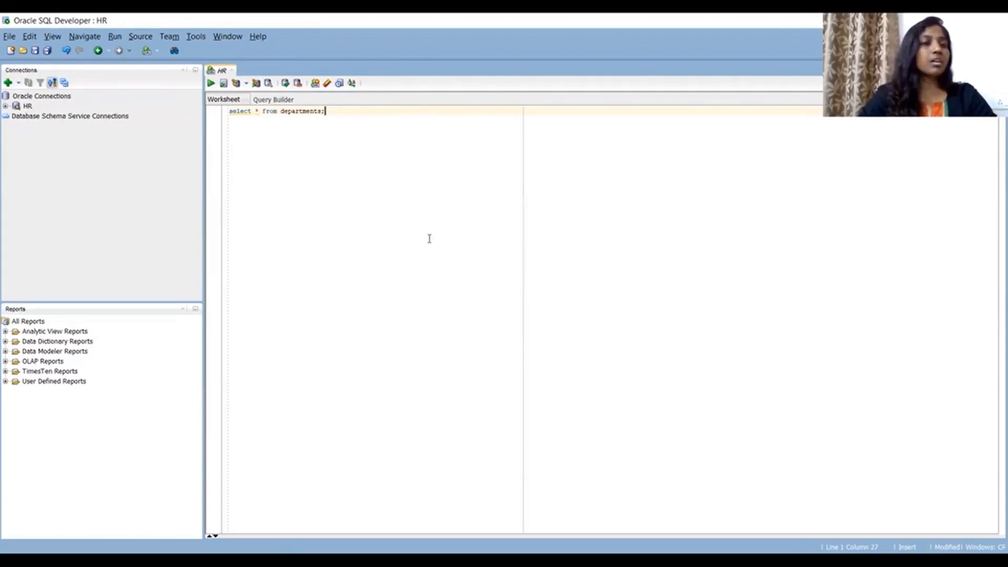
click(340, 84)
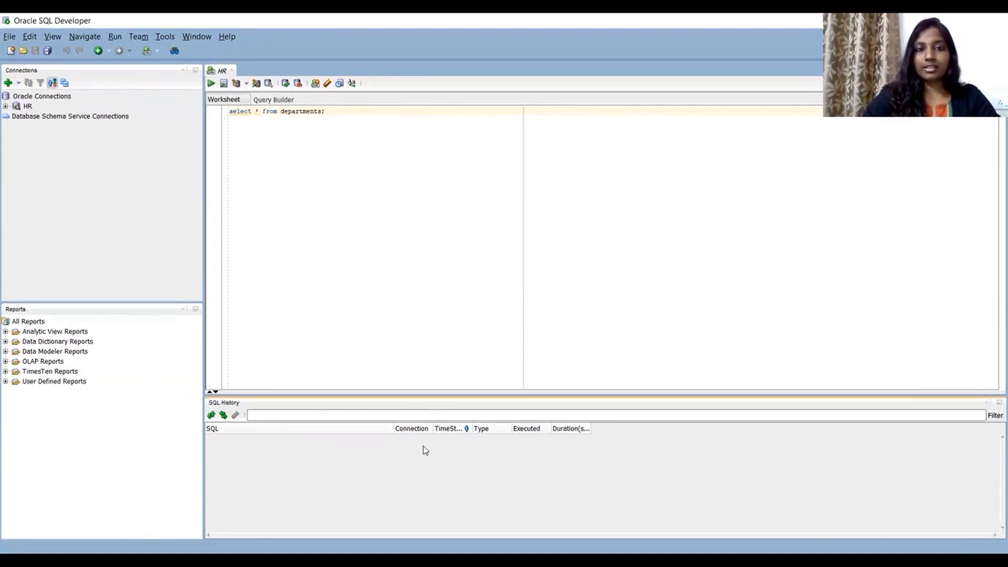
Step: Select the whole departments query in the worksheet and run it as a statement
click(329, 111)
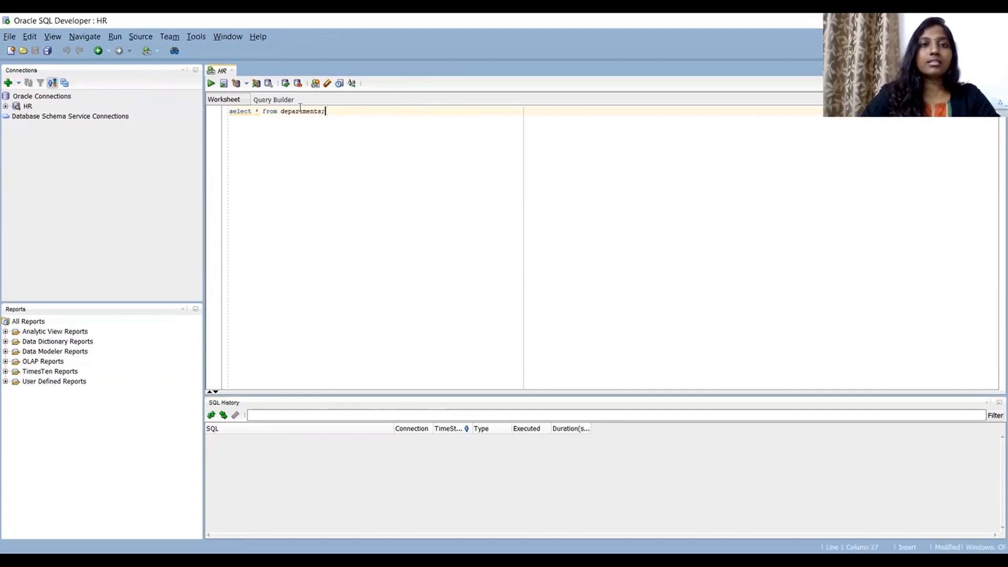
drag(329, 111, 229, 111)
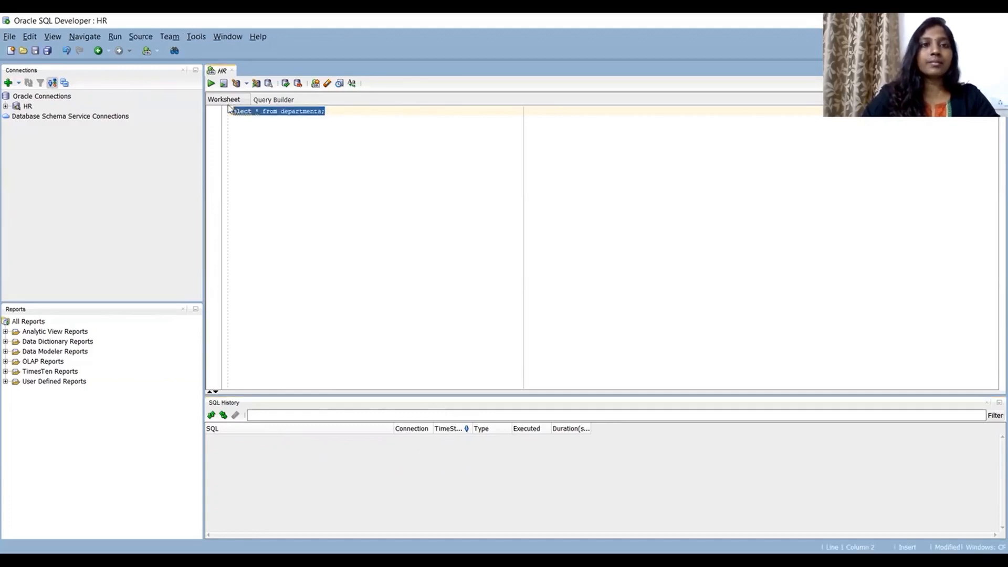
click(212, 83)
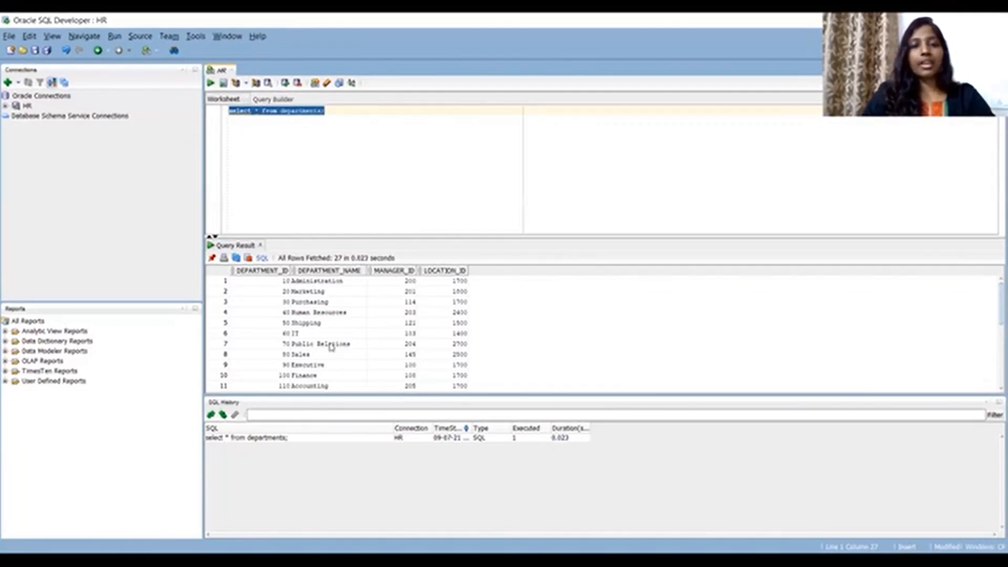
Step: Hide the SQL History and the Reports, and expand the HR connection to list its database object types
click(987, 404)
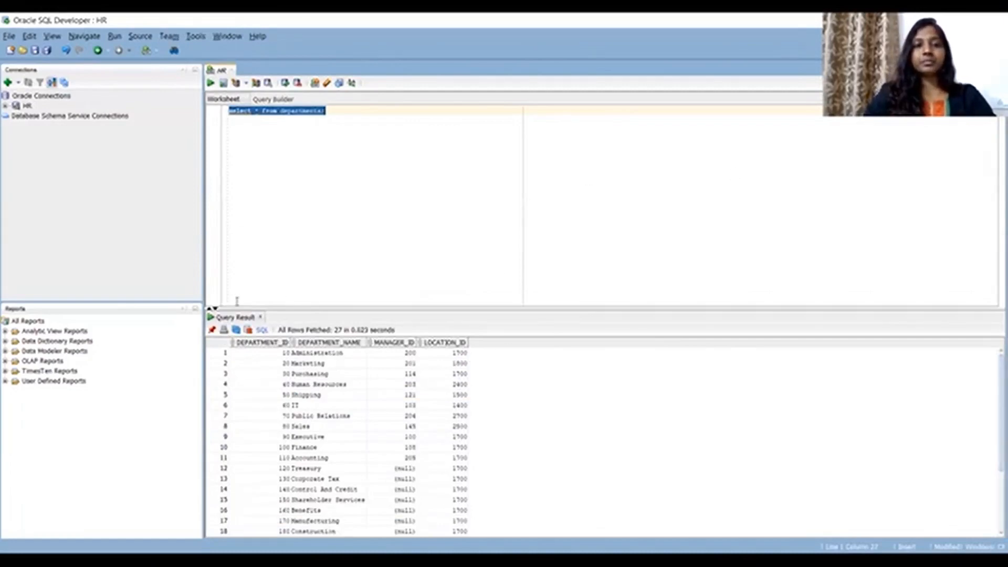
click(183, 309)
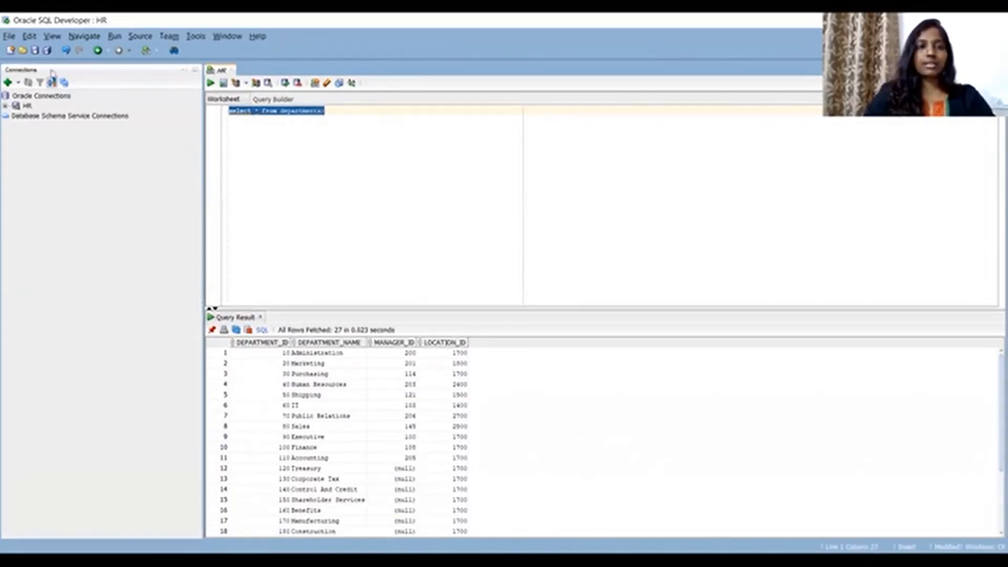
click(5, 106)
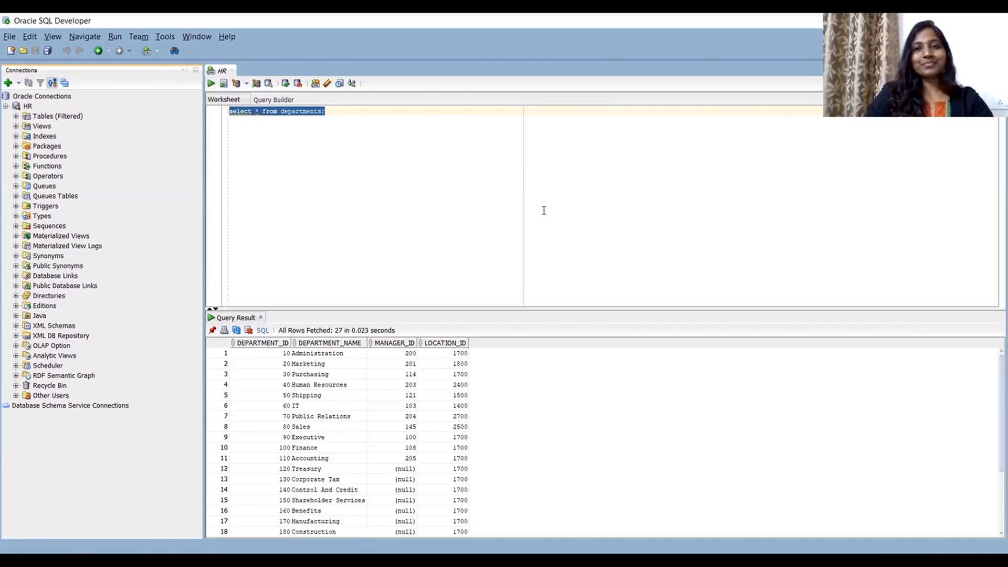
key(Escape)
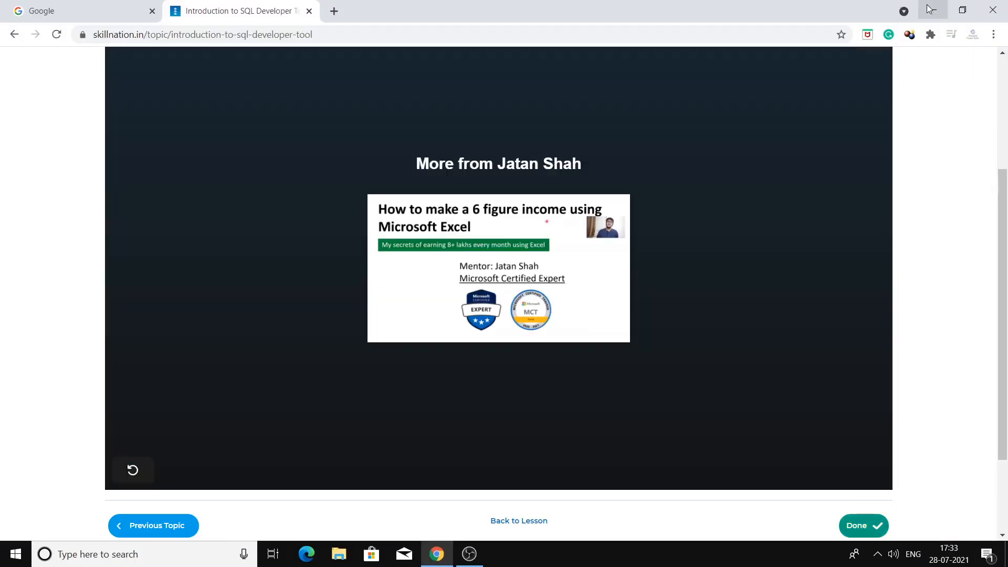
click(934, 10)
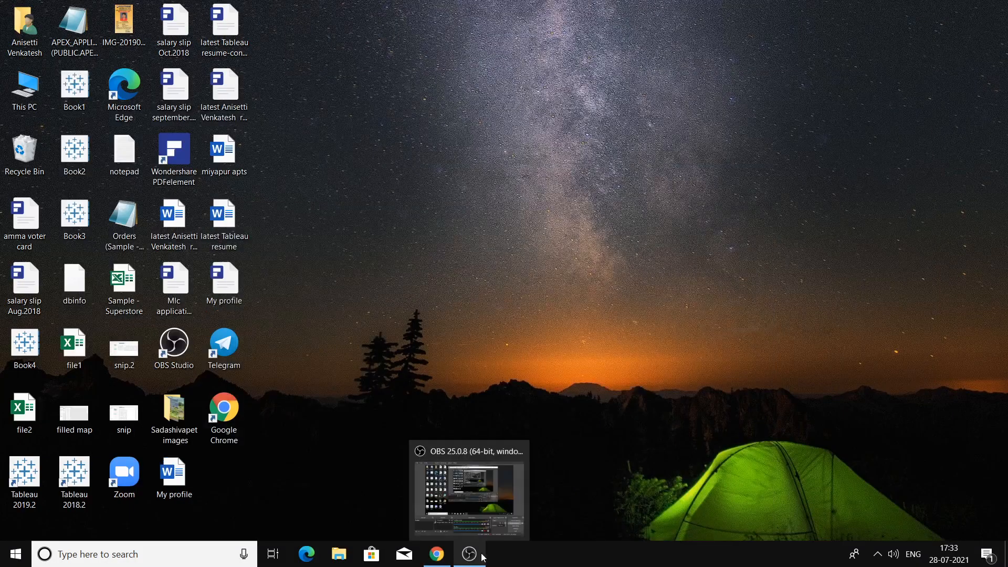